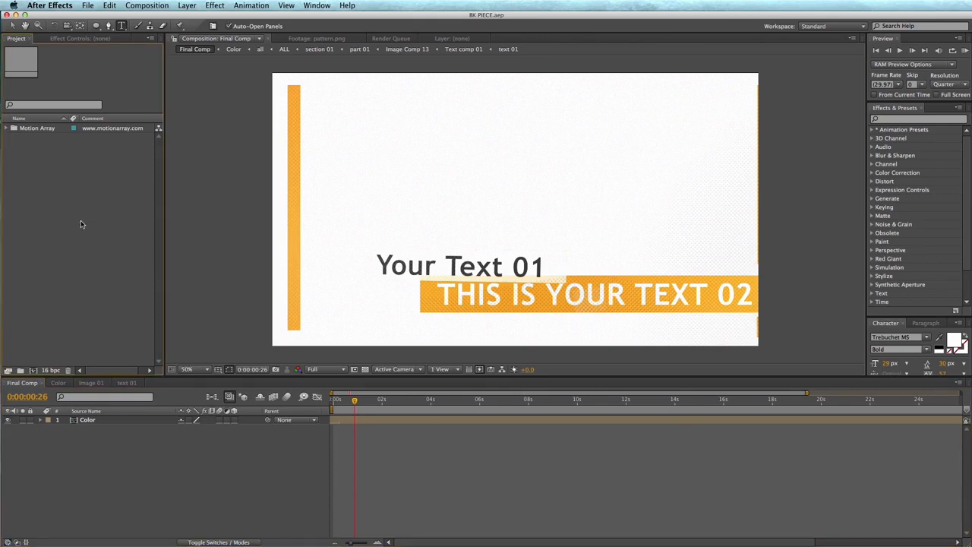
Step: Expand the Motion Array folder and look over its 01. Edit Comps and 02. Final Comp subfolders
click(46, 129)
click(6, 130)
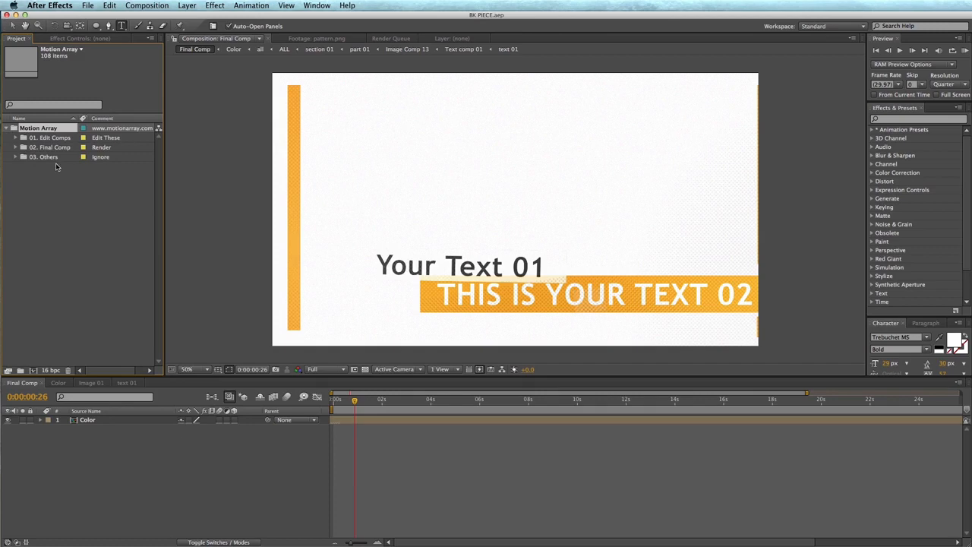
click(62, 138)
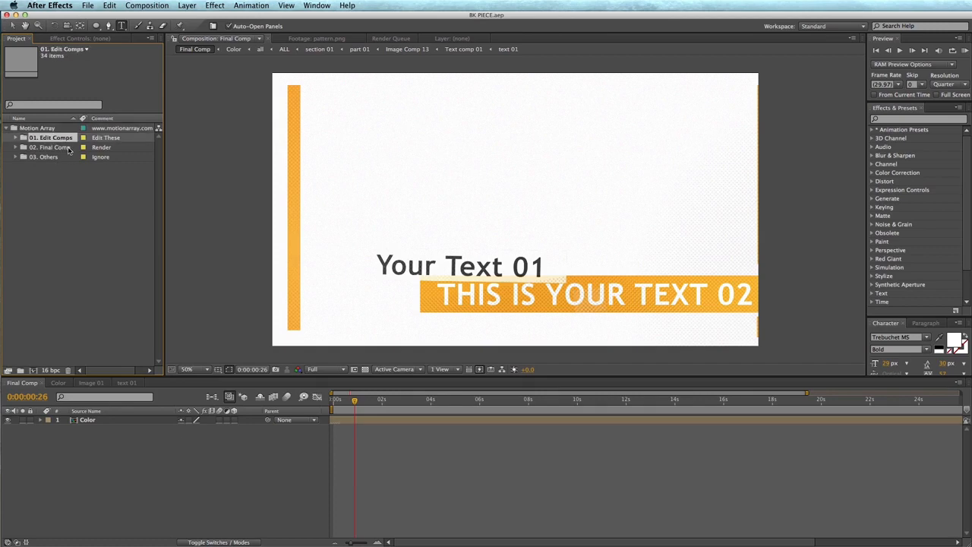
click(88, 149)
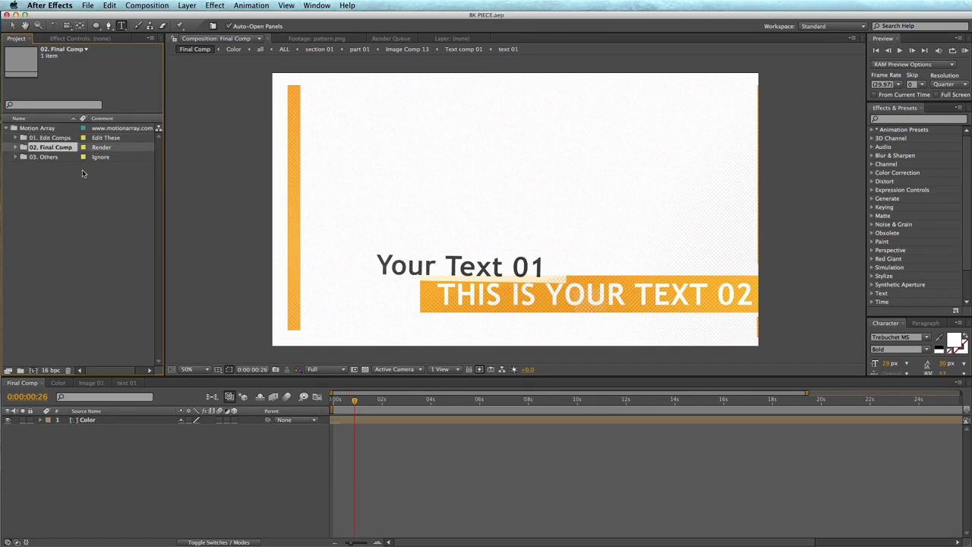
click(83, 173)
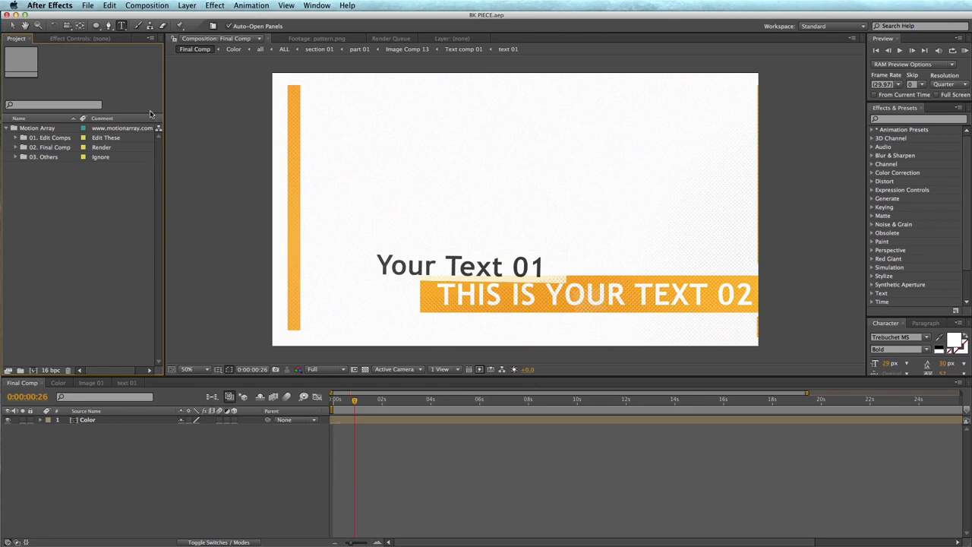
Step: Import all files from the Photos folder into the project as footage
click(89, 6)
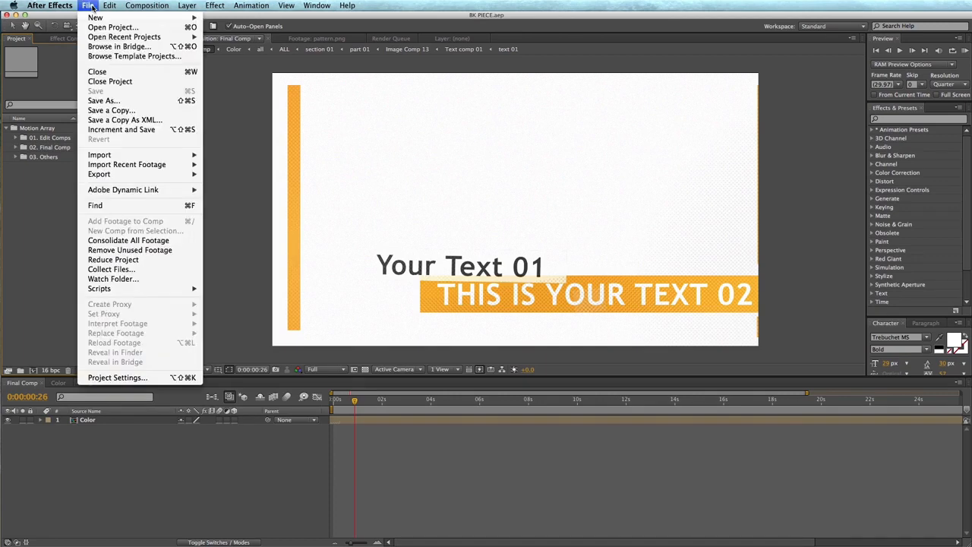
mouse_move(102, 155)
click(223, 156)
double_click(554, 184)
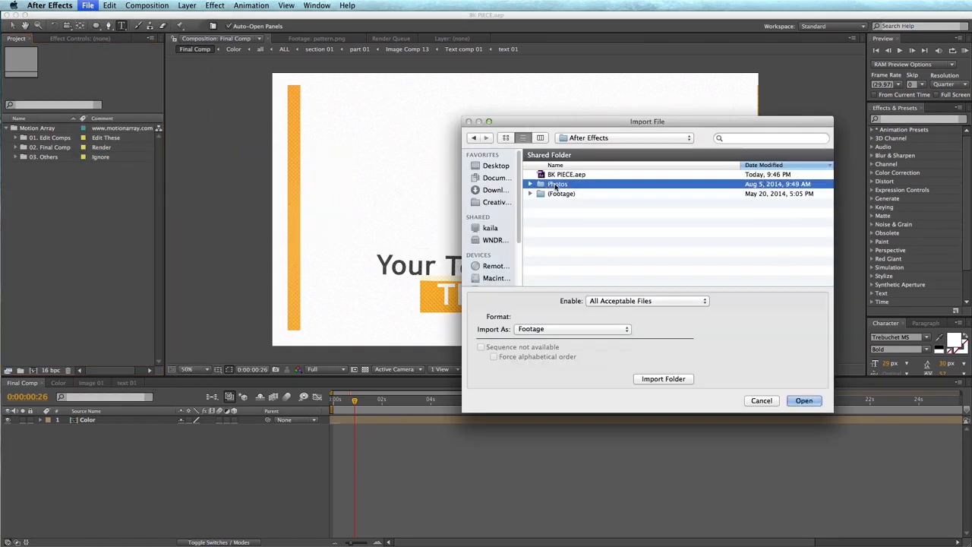
key(super+a)
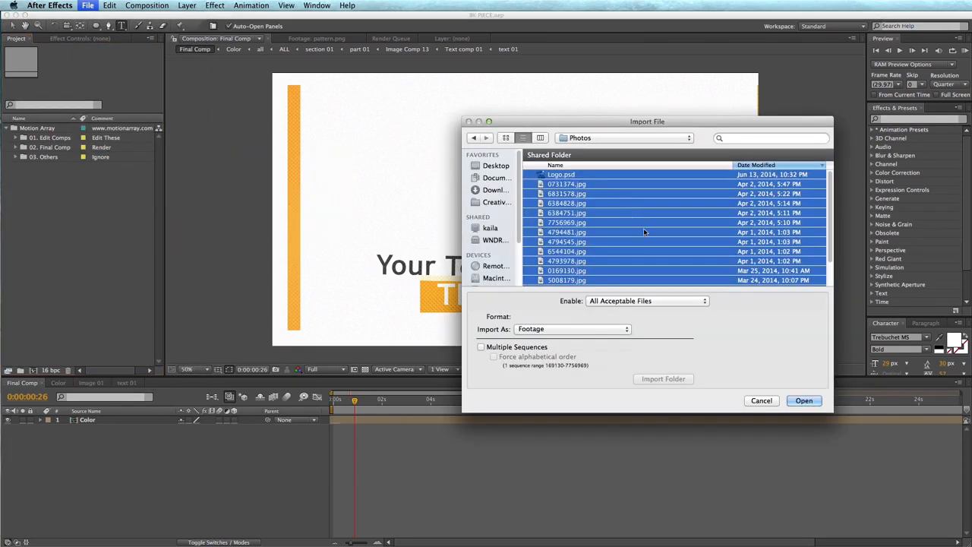
click(805, 400)
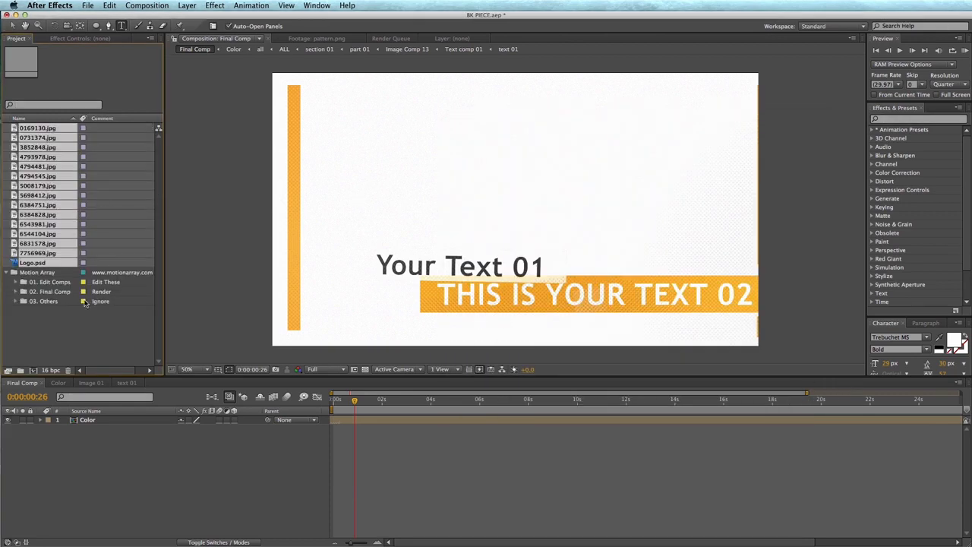
Step: Look through the imported photos 3852848.jpg and 4793978.jpg in the project
click(57, 156)
click(57, 147)
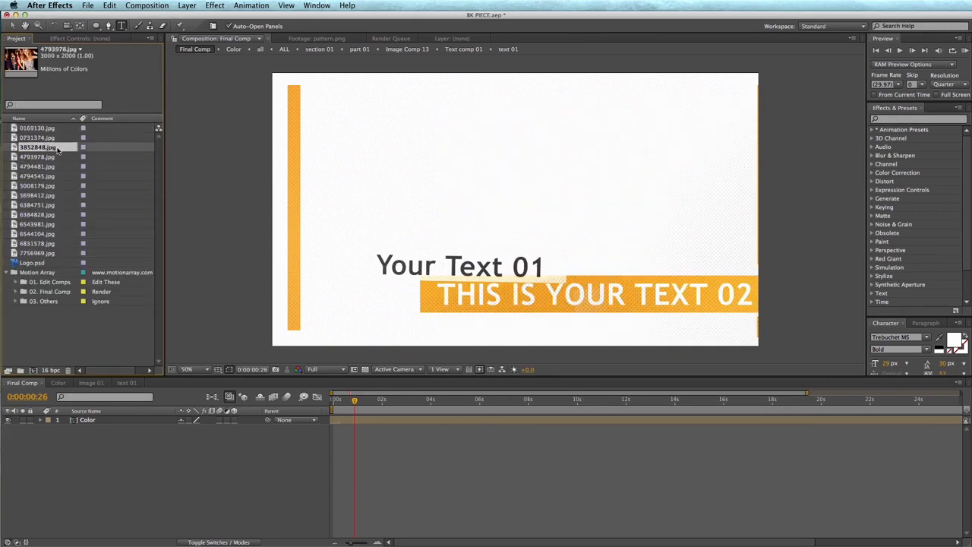
click(57, 156)
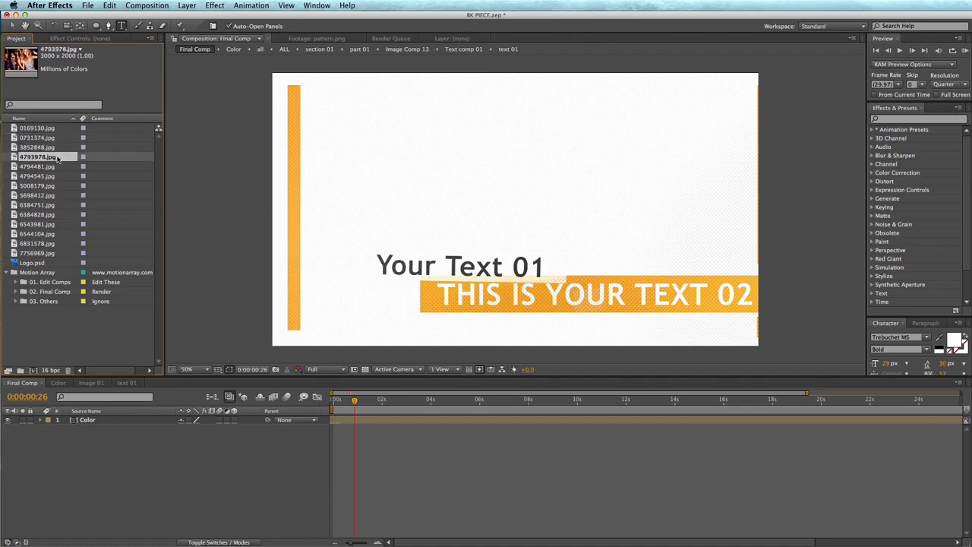
click(53, 327)
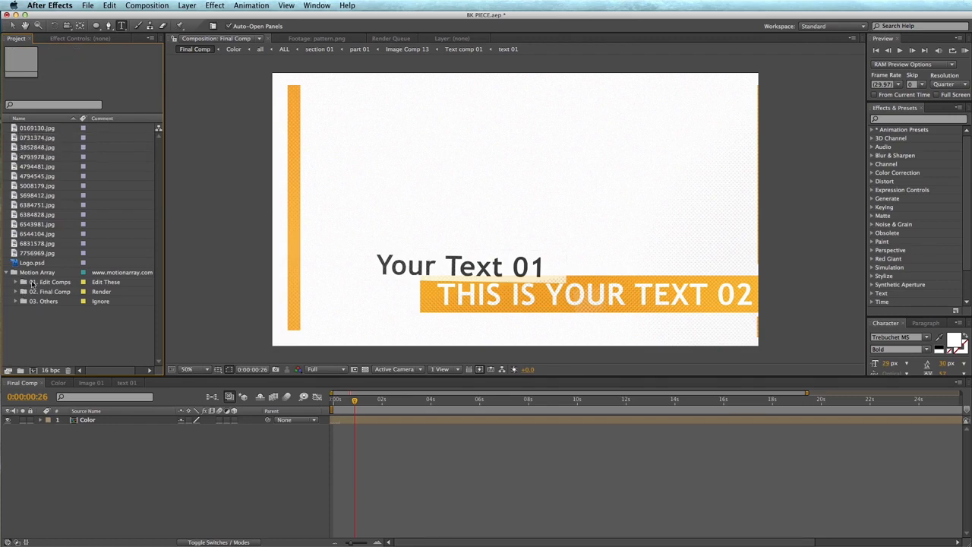
Step: Open the Image 01 comp from the Images folder in 01. Edit Comps and set the current time to 0:00:00:16
click(18, 283)
click(25, 302)
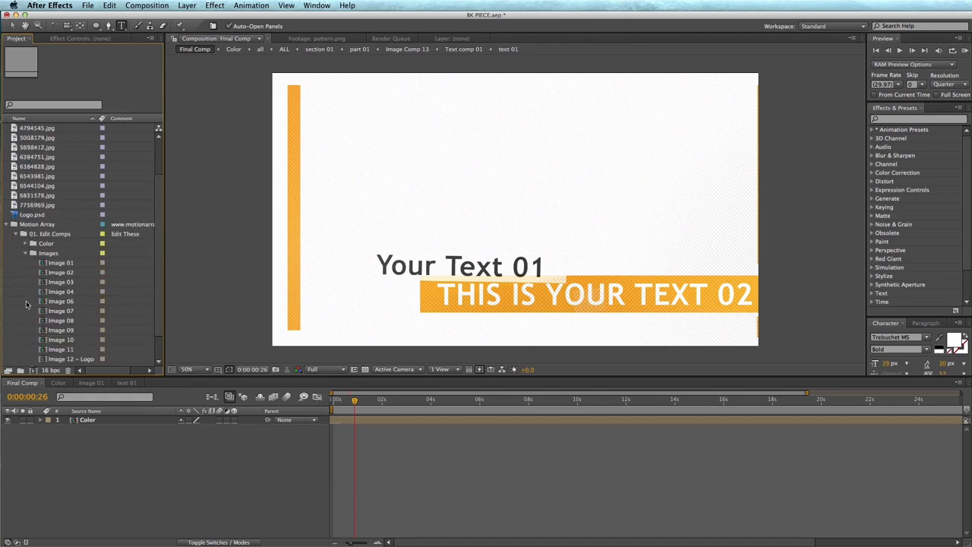
double_click(67, 263)
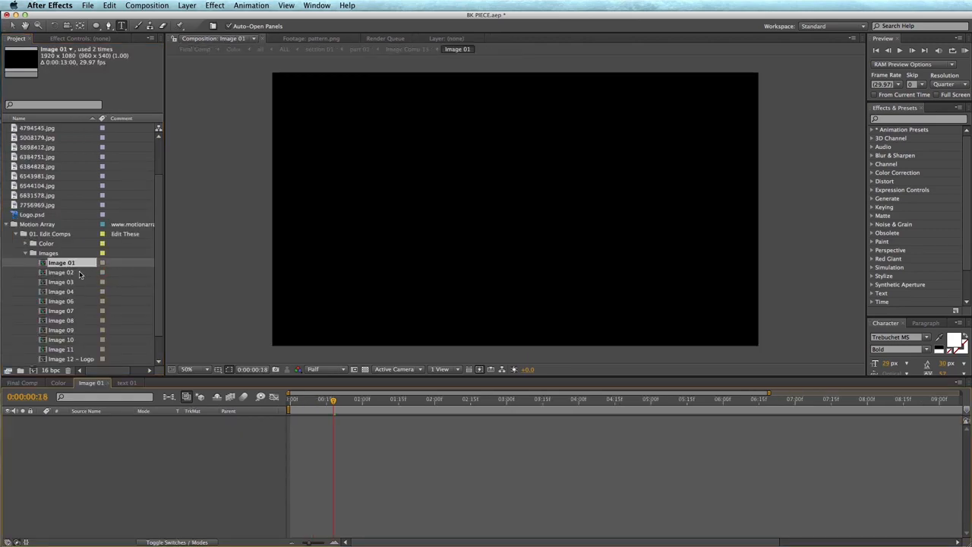
drag(374, 403, 363, 423)
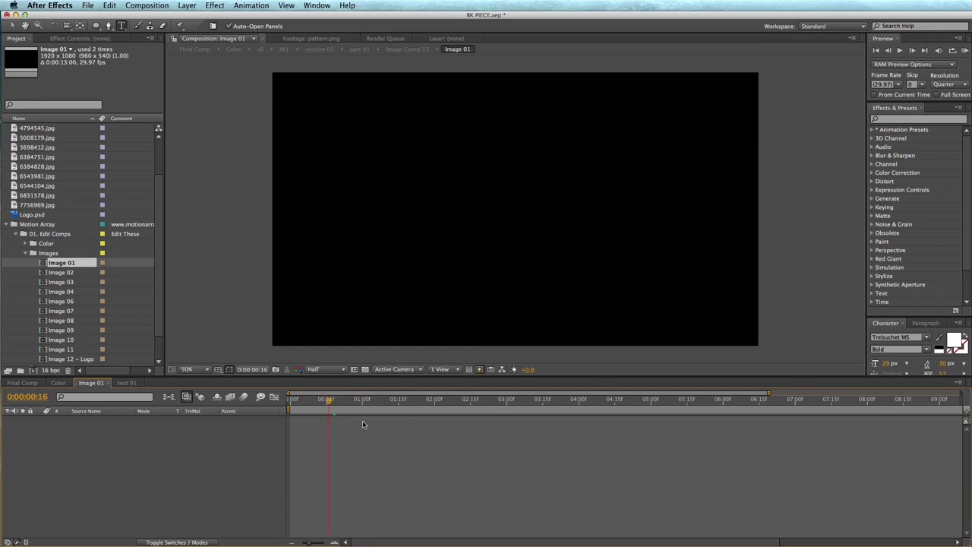
Step: Add the imported photo 4793978.jpg to the Image 01 comp as a layer
scroll(121, 163, up, 3)
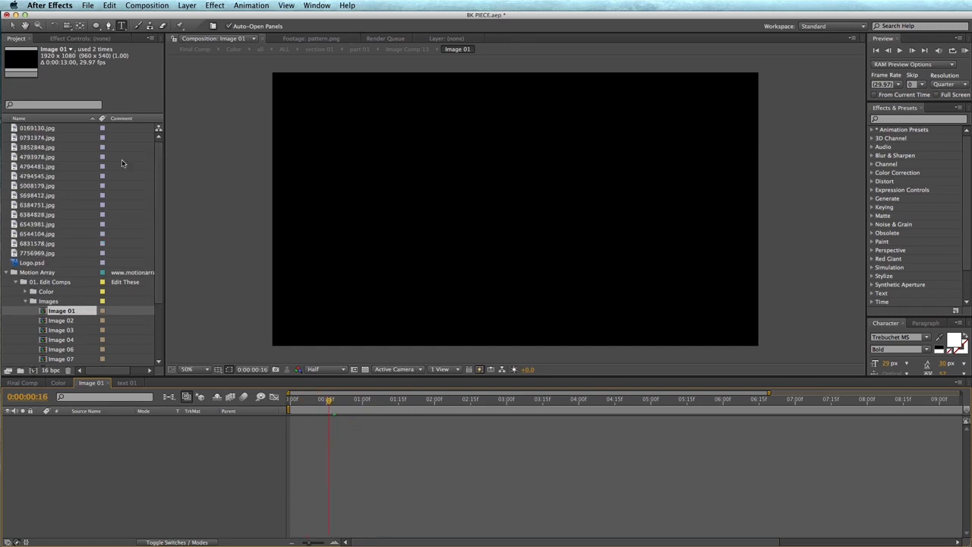
click(47, 158)
drag(47, 158, 257, 432)
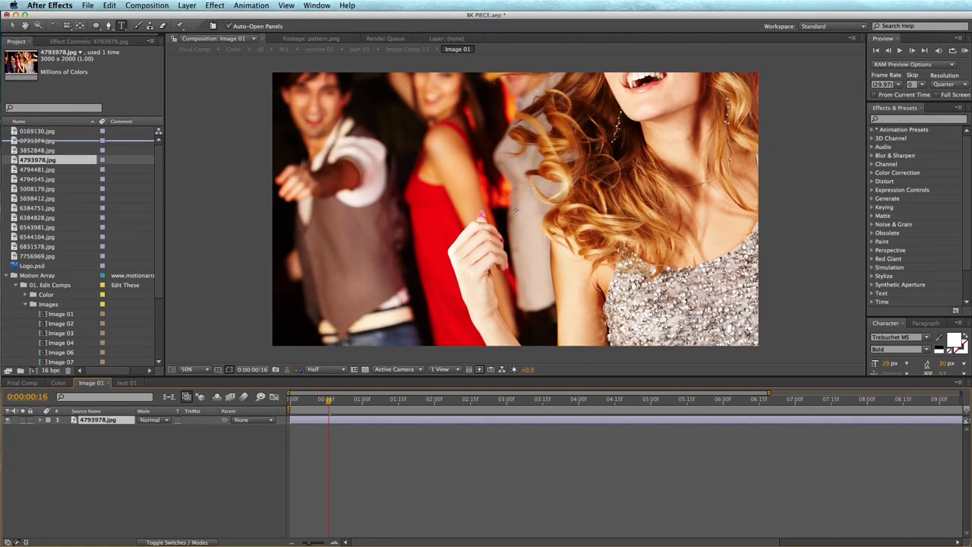
Step: Scale the 4793978.jpg layer to 66% and reposition it so the photo fills the Image 01 frame
key(v)
drag(552, 195, 549, 198)
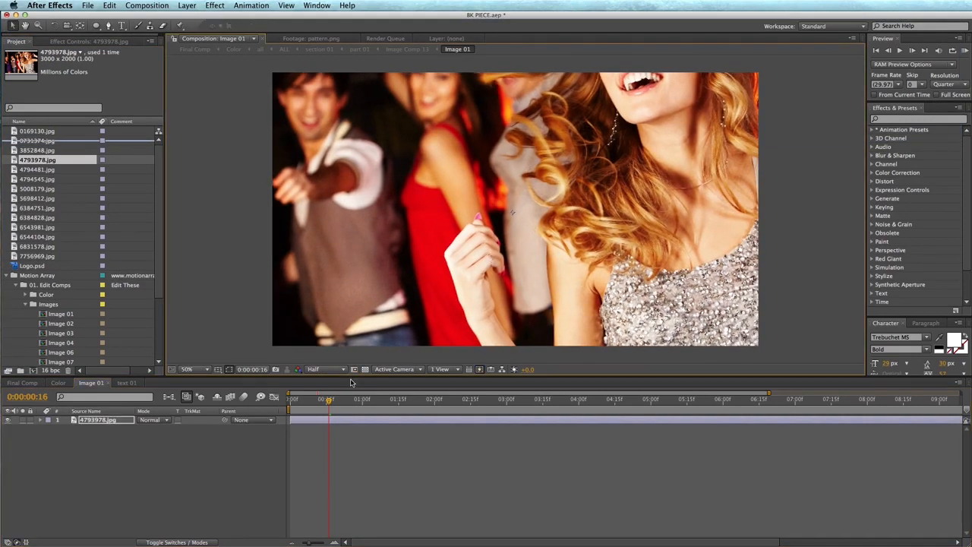
click(125, 420)
key(s)
drag(170, 430, 156, 428)
click(330, 221)
drag(359, 192, 367, 220)
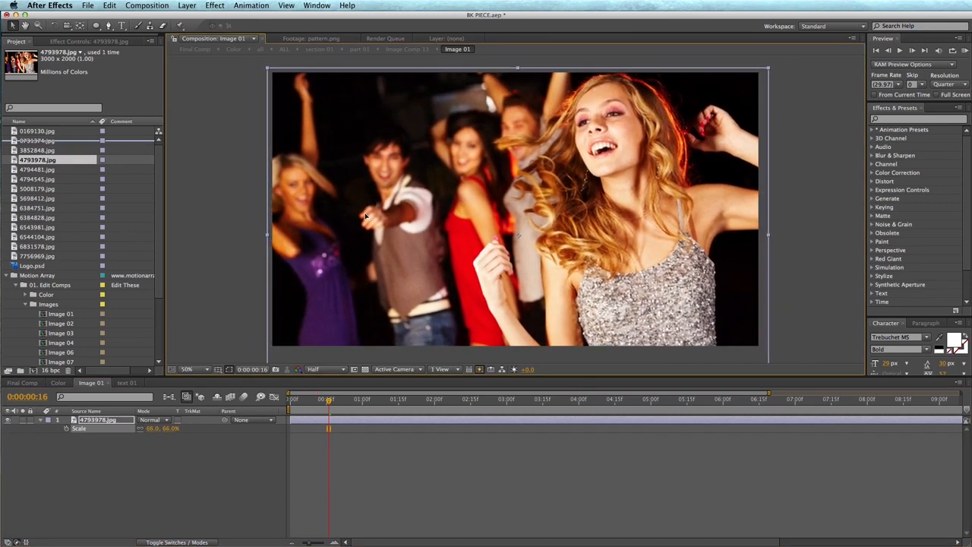
click(369, 434)
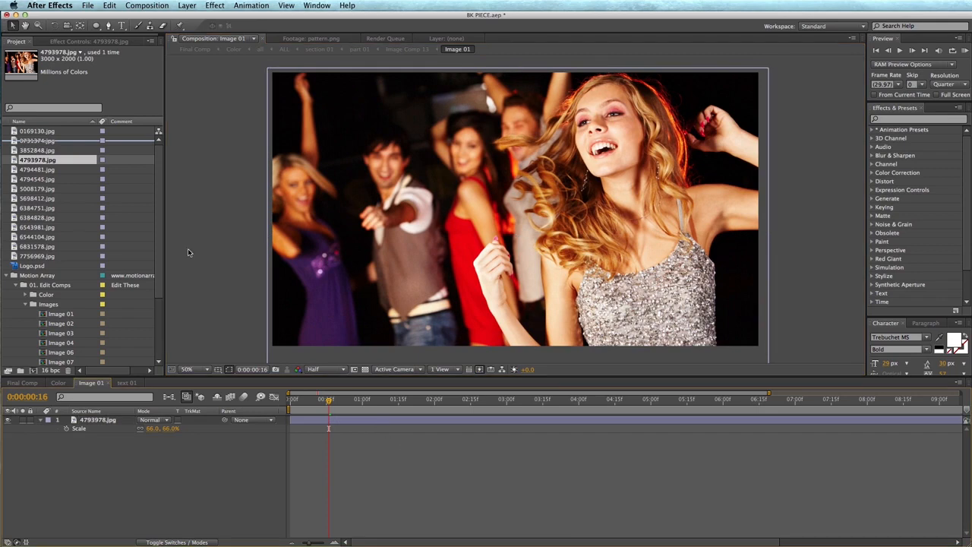
Step: Open Final Comp from the 02. Final Comp folder and preview the placed photo at 0:00:01:02
scroll(50, 304, down, 3)
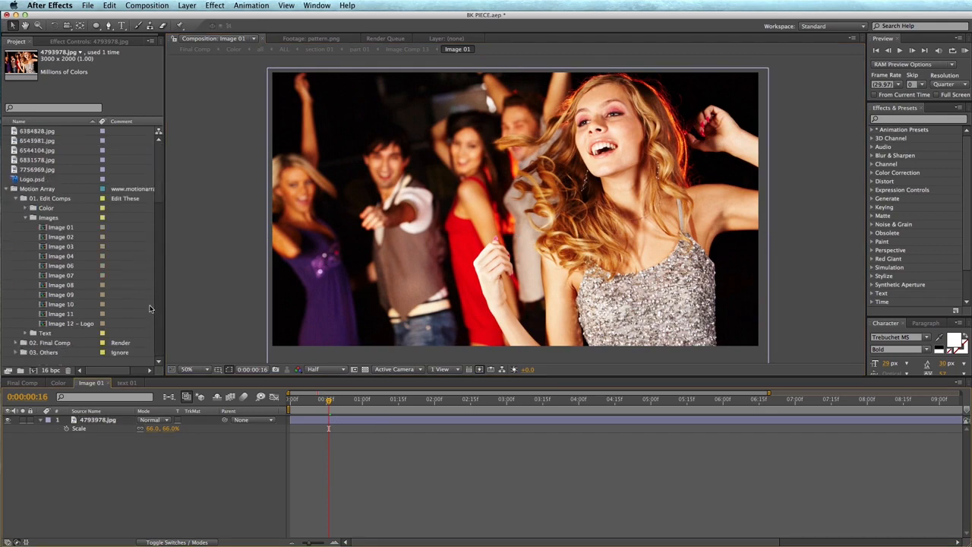
click(16, 343)
double_click(53, 359)
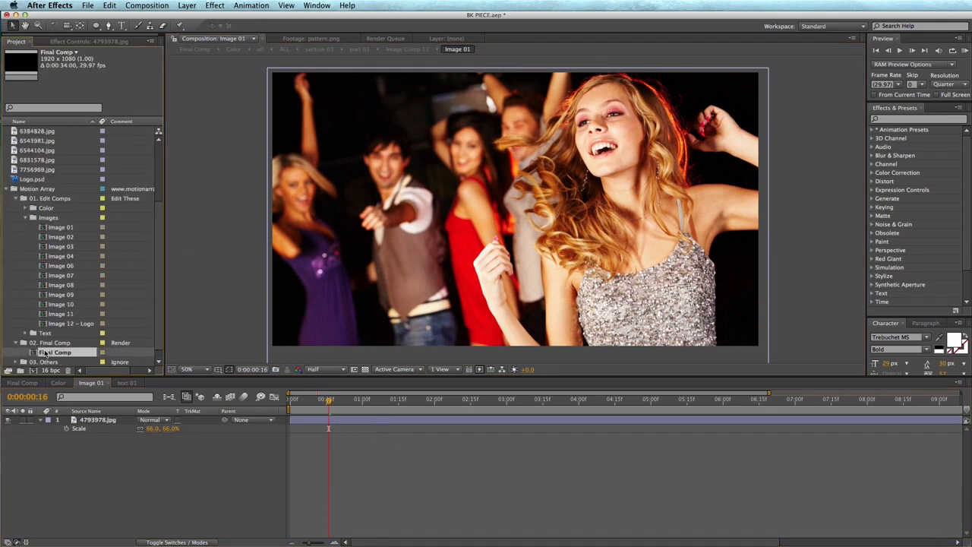
mouse_move(352, 402)
mouse_down()
mouse_move(343, 404)
mouse_move(359, 403)
mouse_up()
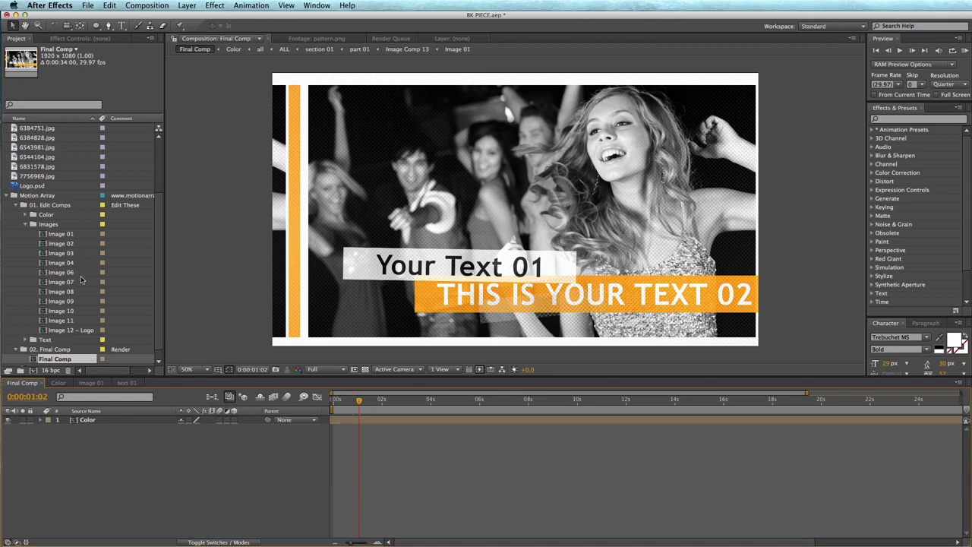
Step: Collapse the Images folder and open the text 01 comp from the Text folder in 01. Edit Comps
click(27, 225)
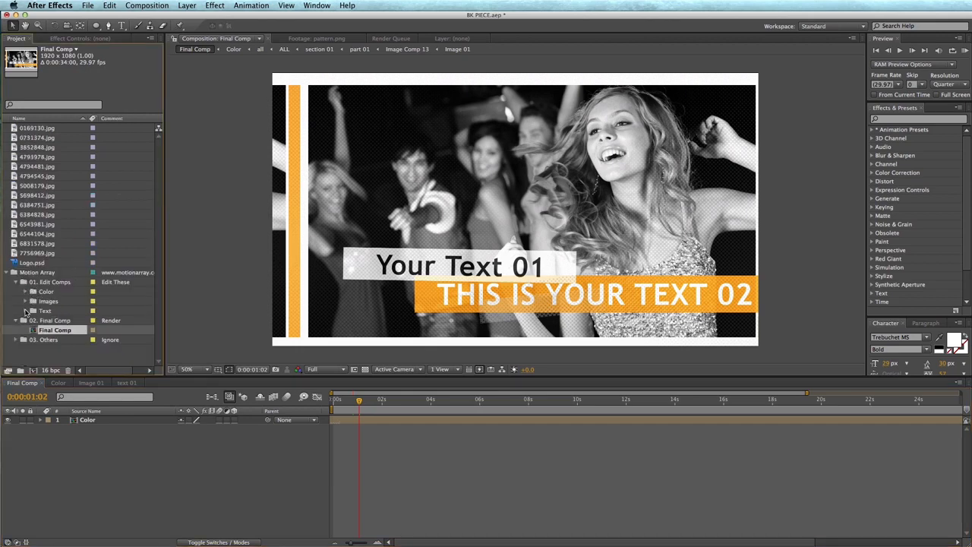
click(45, 312)
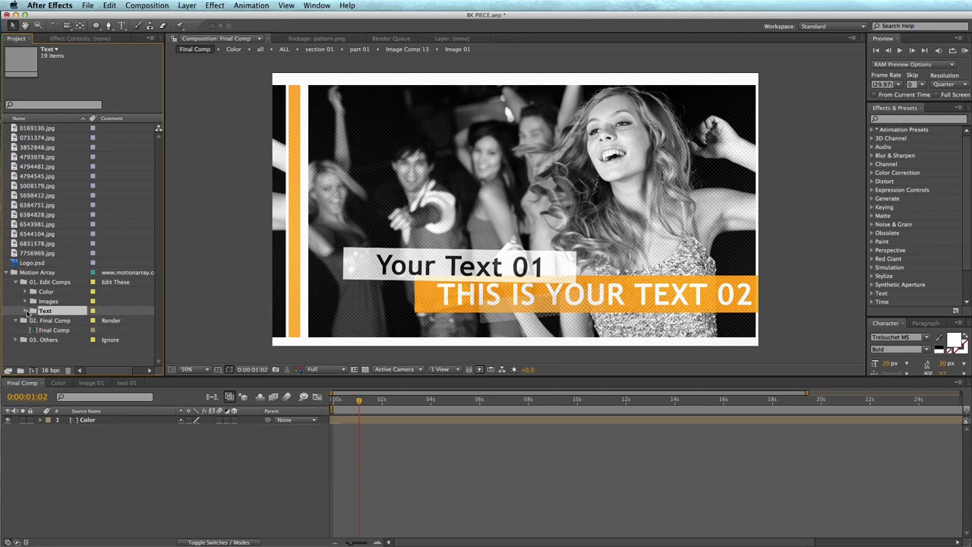
click(44, 281)
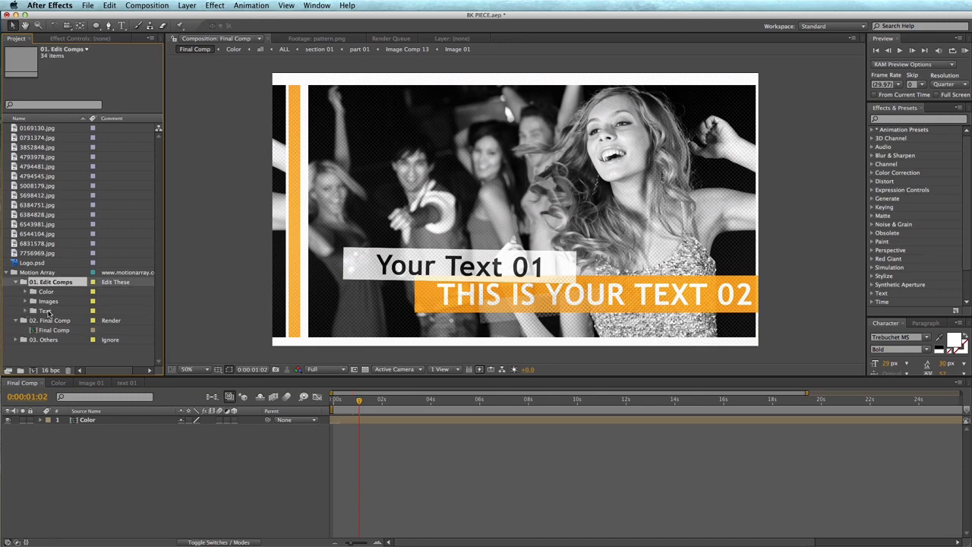
click(47, 312)
click(27, 312)
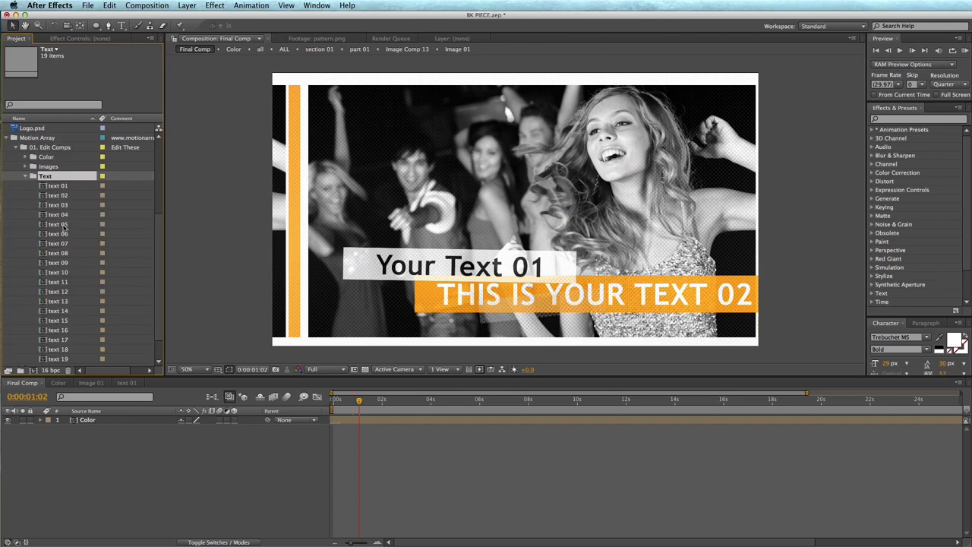
double_click(60, 186)
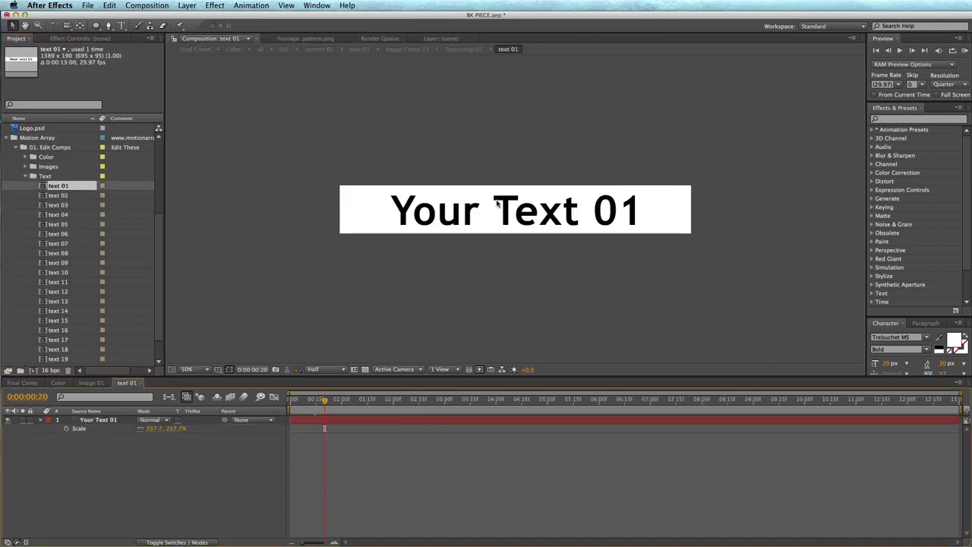
Step: Replace the wording of the text layer in the text 01 comp with "Whatever I want."
double_click(486, 419)
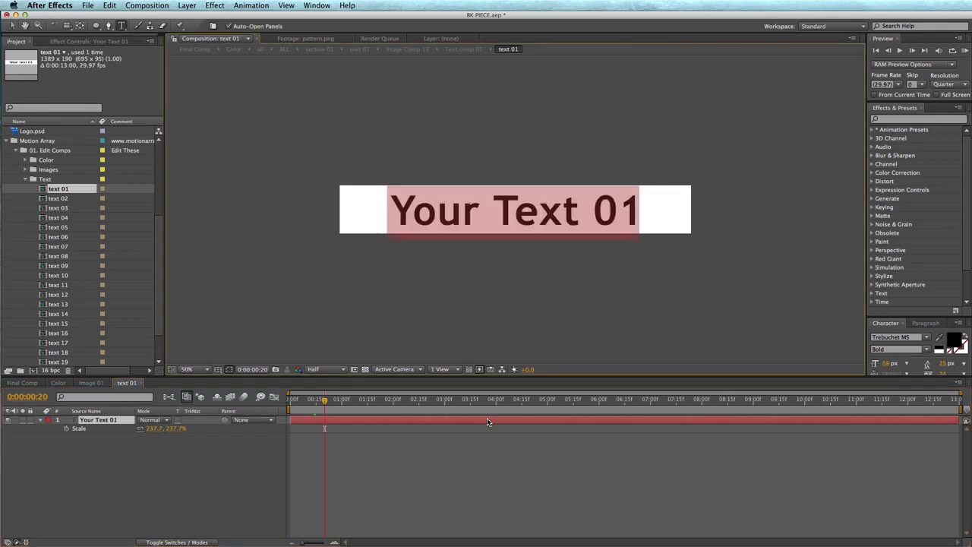
text(Whateve)
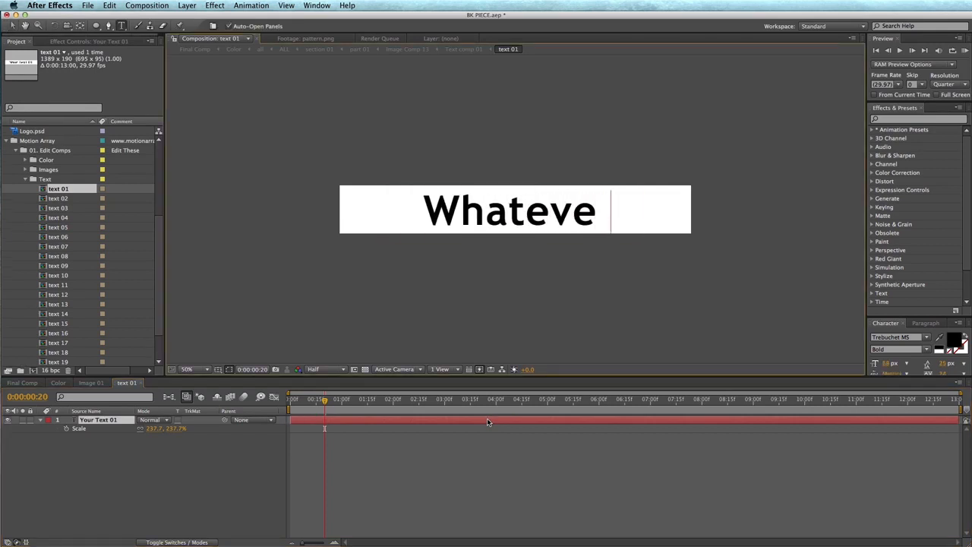
text(r I want)
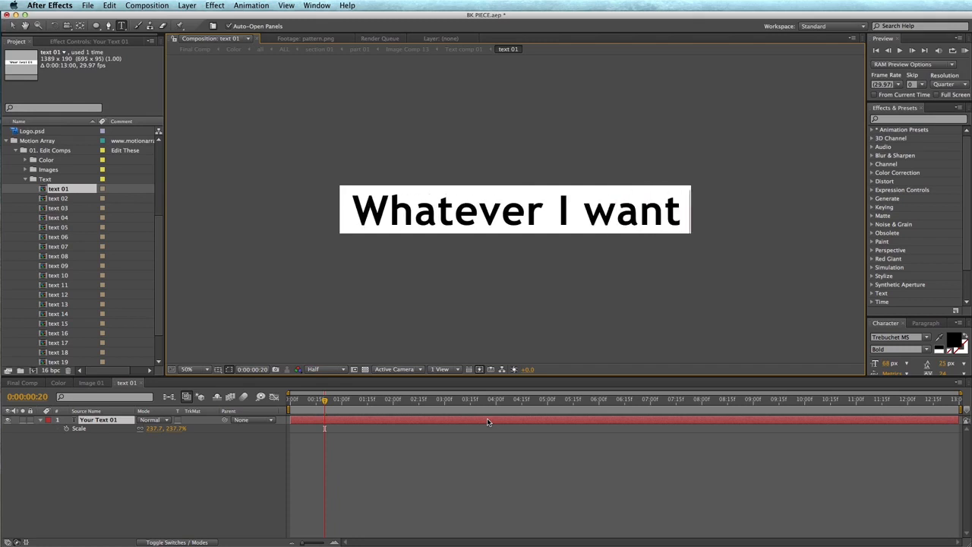
text(.)
click(488, 434)
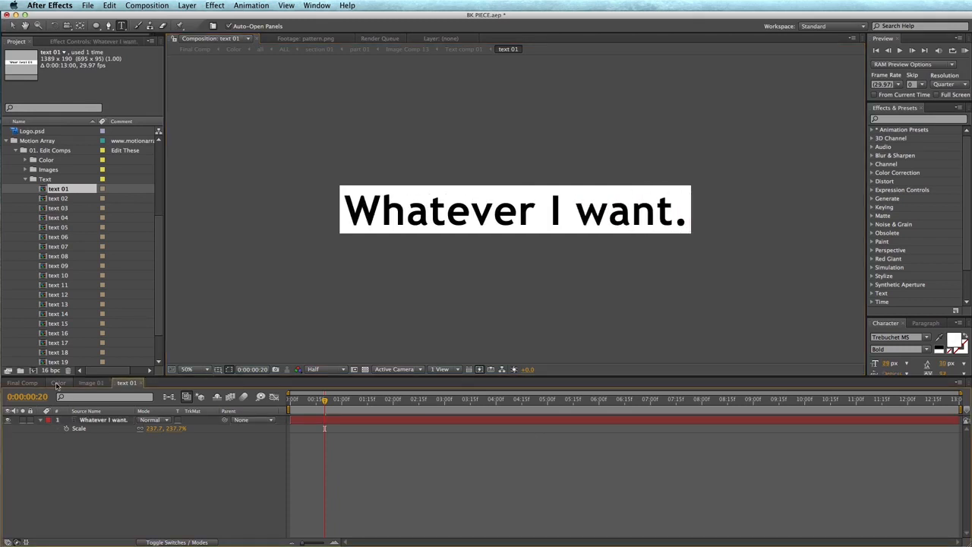
Step: Check the edited text in Final Comp at 0:00:00:28 and look through the text 02 to text 05 comps
click(22, 382)
mouse_move(360, 402)
mouse_down()
mouse_move(340, 402)
mouse_move(369, 403)
mouse_move(342, 403)
mouse_move(356, 403)
mouse_up()
click(78, 196)
click(76, 206)
click(75, 215)
click(84, 225)
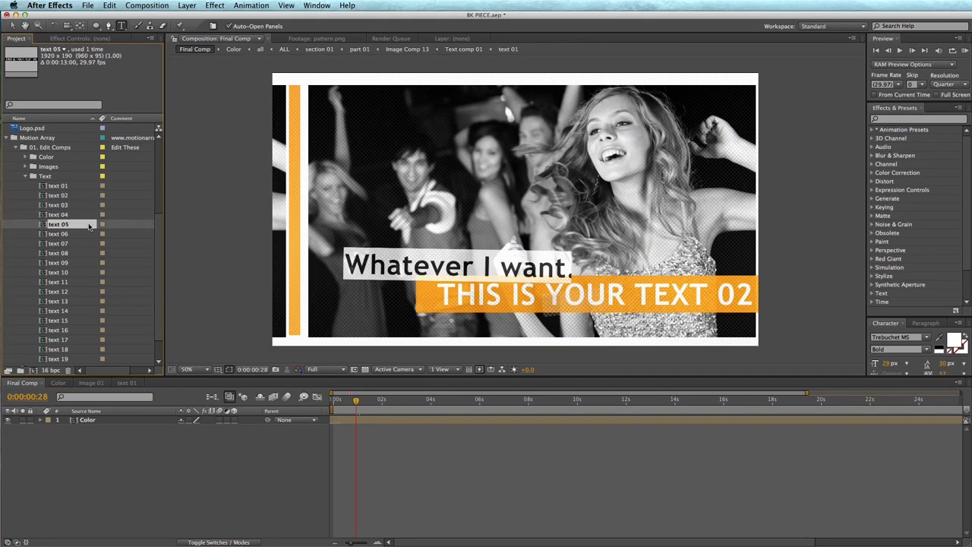
Step: Collapse the Text folder and open the Color comp from the Color folder in 01. Edit Comps
click(27, 177)
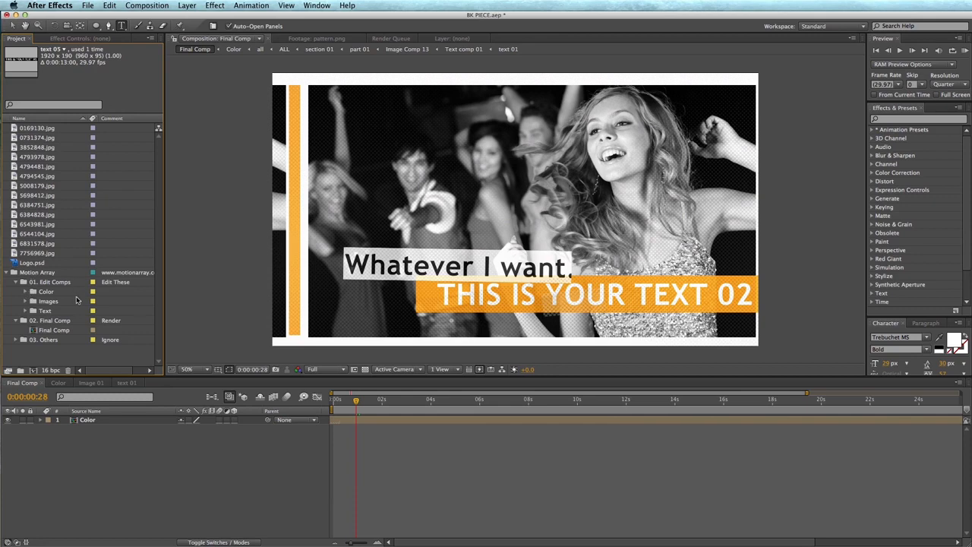
click(48, 292)
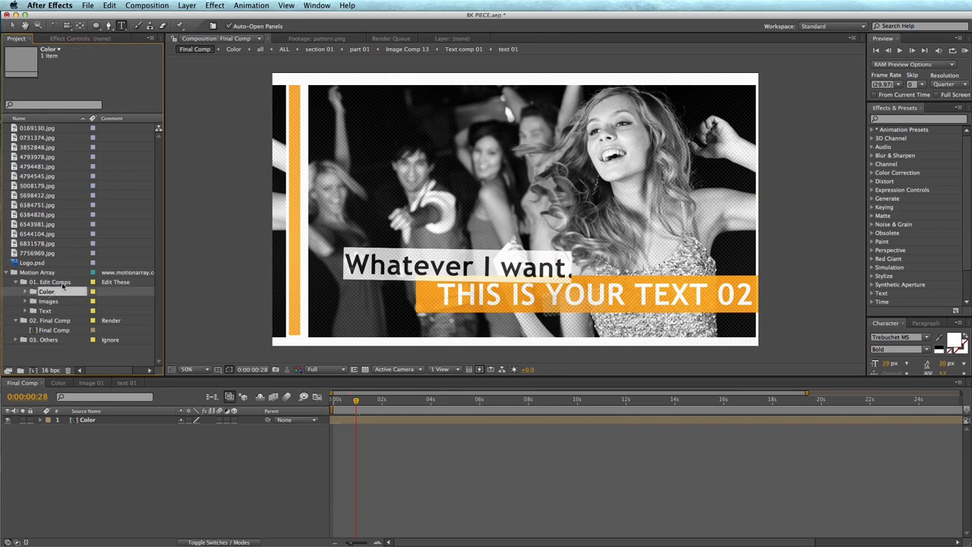
click(32, 293)
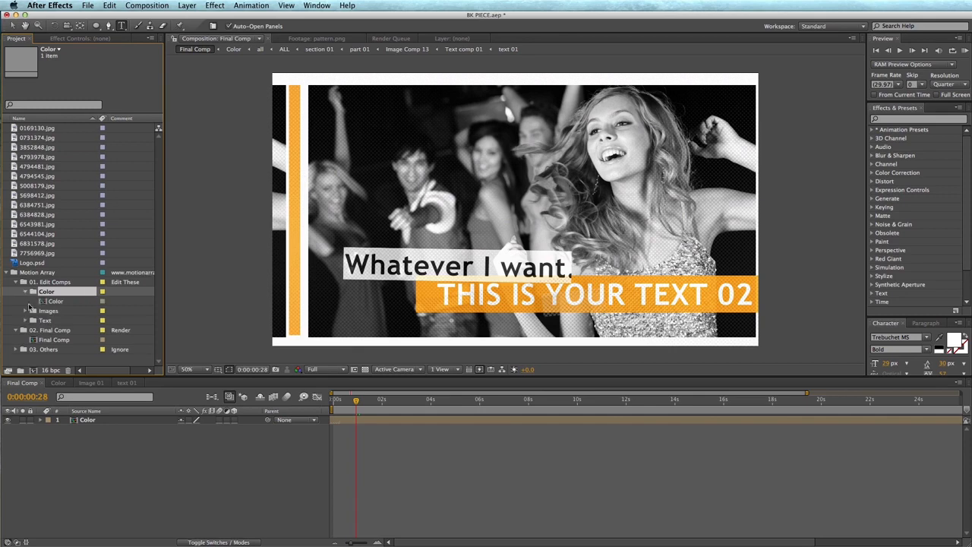
double_click(53, 302)
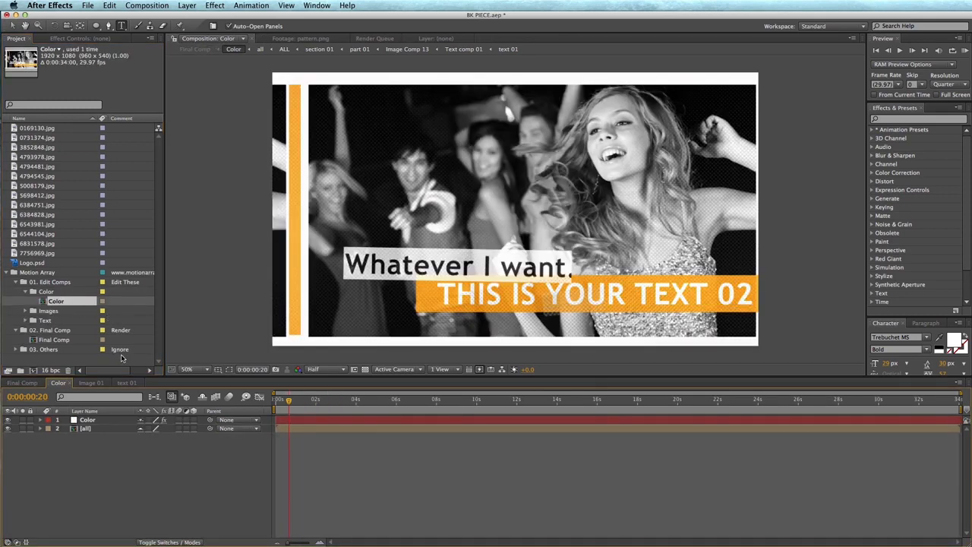
Step: Set the Color layer's Color Control effect to dark green (226F00) and check the result at 0:00:00:23
click(457, 419)
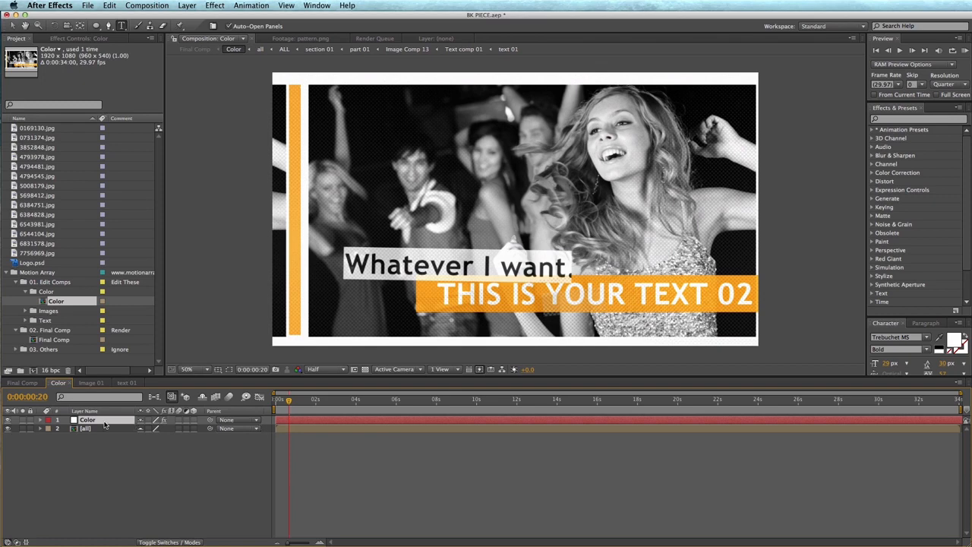
key(e)
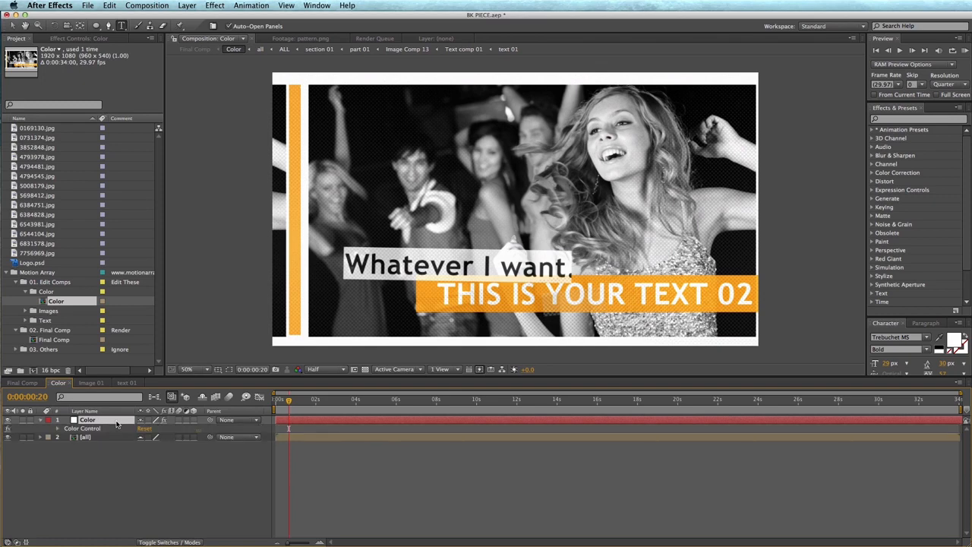
click(57, 429)
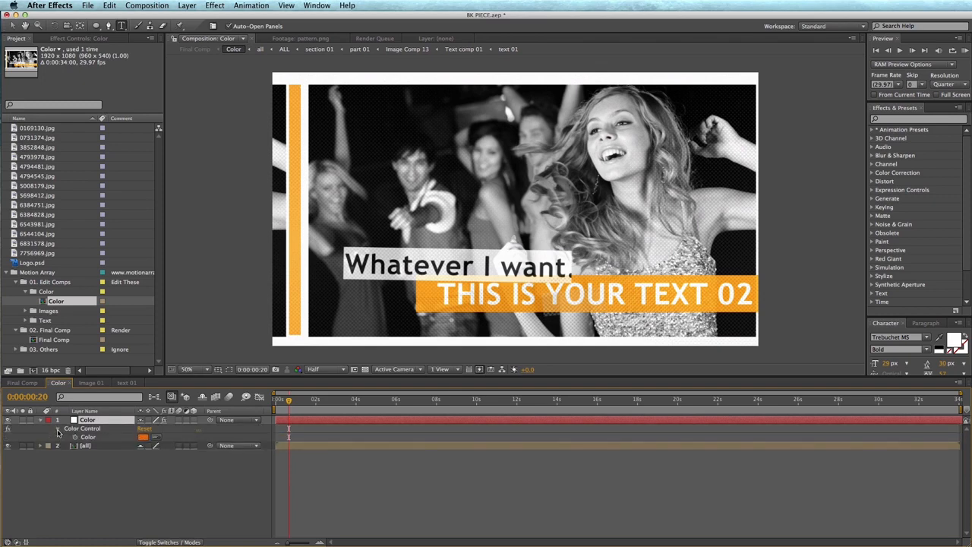
click(144, 438)
drag(154, 173, 151, 151)
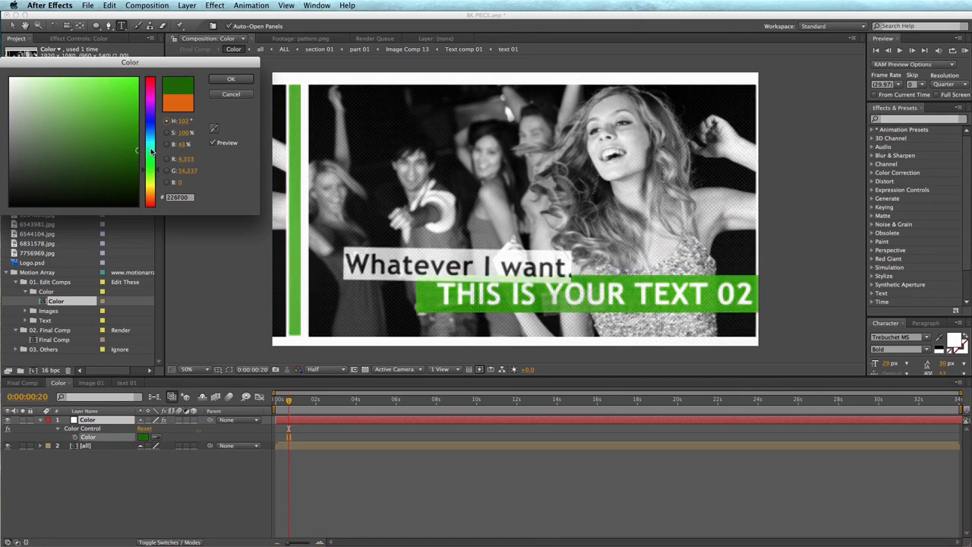
click(230, 80)
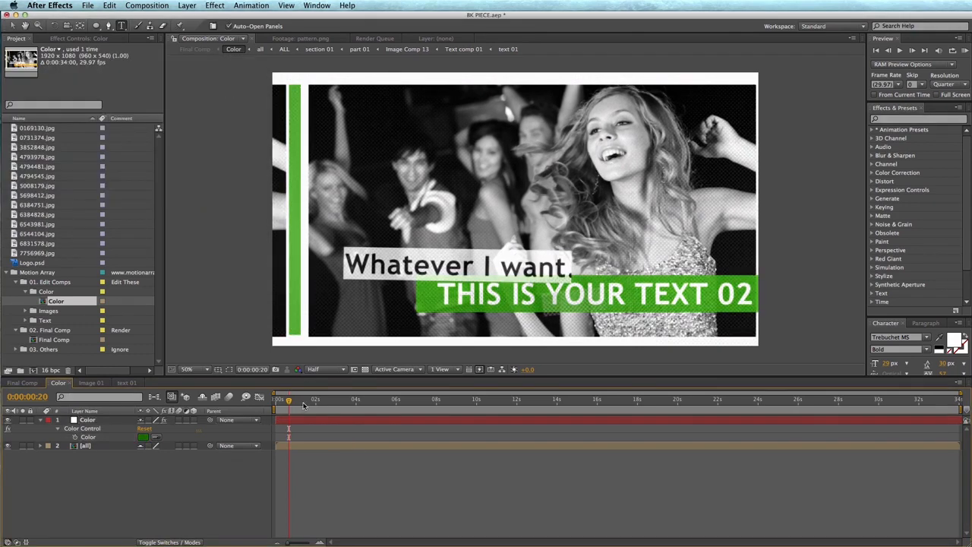
click(292, 402)
click(290, 400)
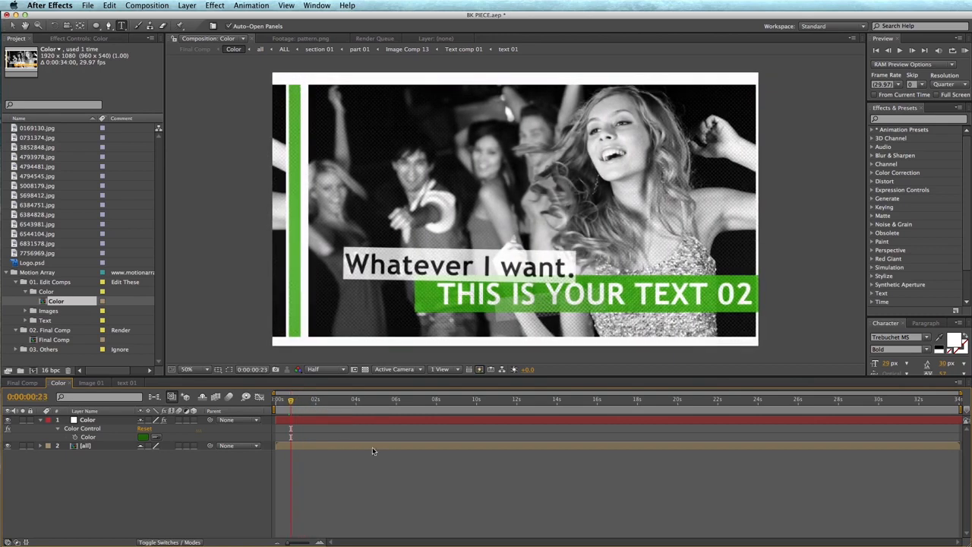
Step: Open Final Comp from the 02. Final Comp folder and add it to the render queue as a movie
double_click(59, 339)
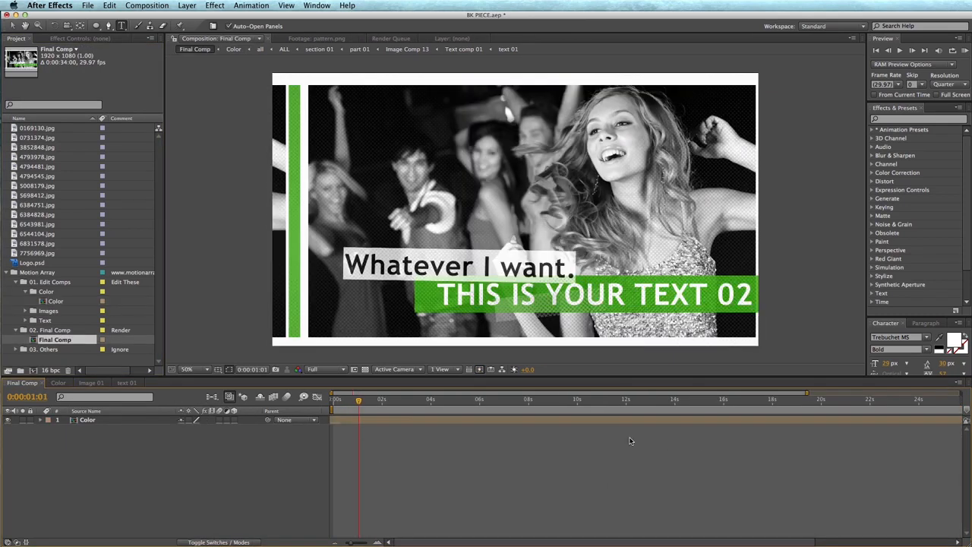
click(153, 6)
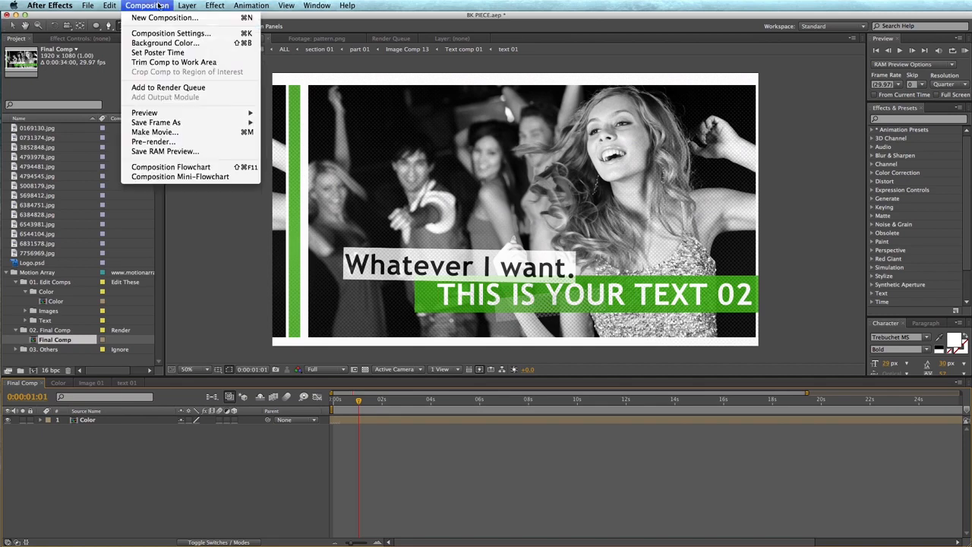
click(153, 133)
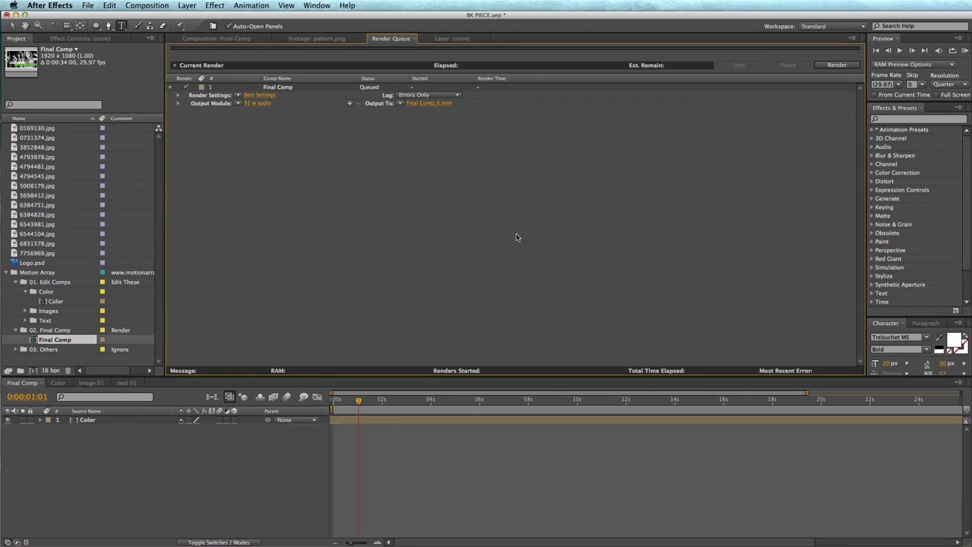
Step: Choose Photo - JPEG compression for the QuickTime movie in Final Comp's output module settings
click(255, 104)
click(342, 137)
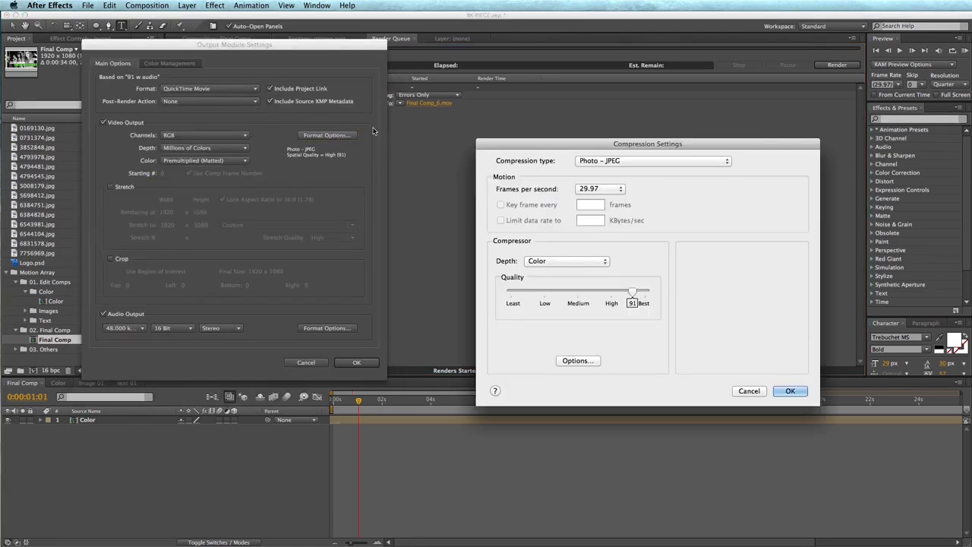
click(624, 161)
click(627, 162)
click(784, 389)
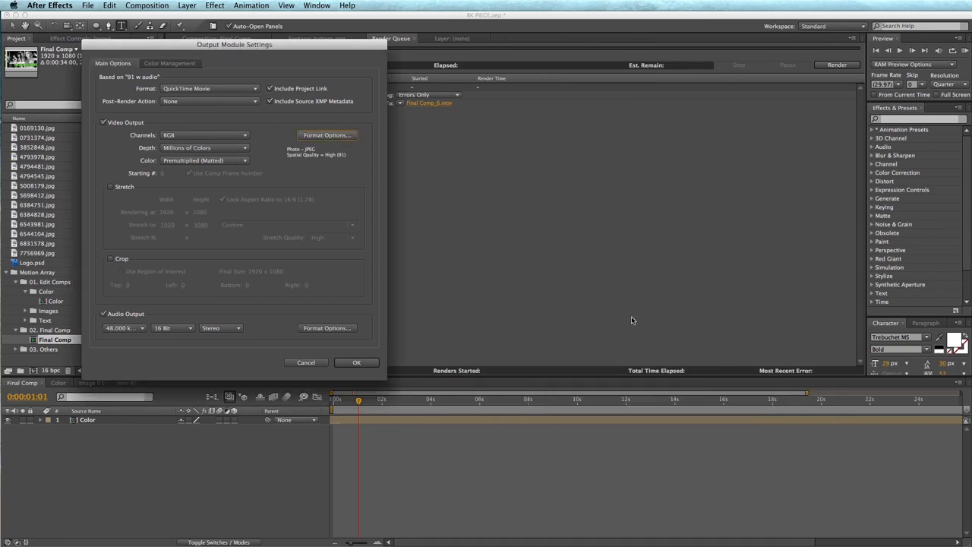
click(357, 362)
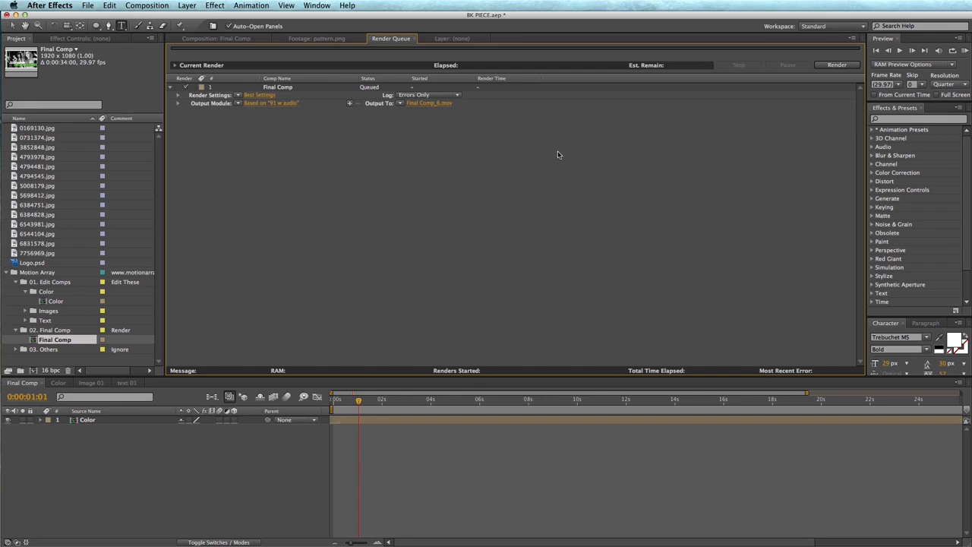
Step: Set the render output to Final Comp_6.mov on the Desktop and start rendering
click(429, 104)
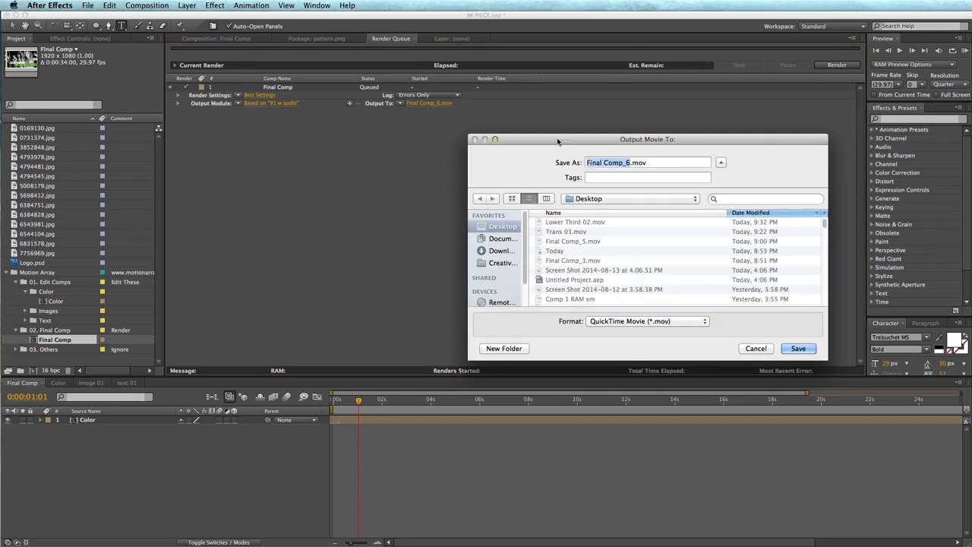
drag(512, 129, 408, 105)
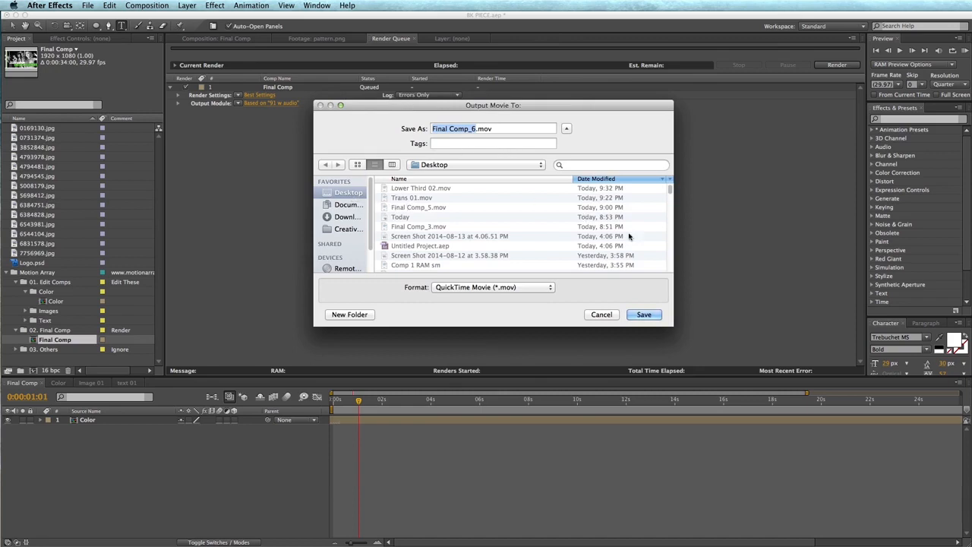
click(643, 314)
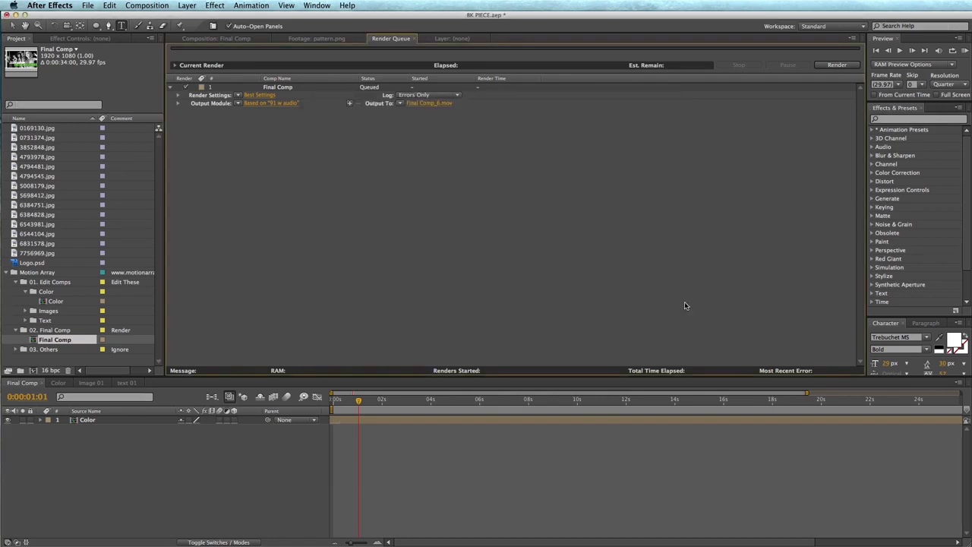
click(836, 65)
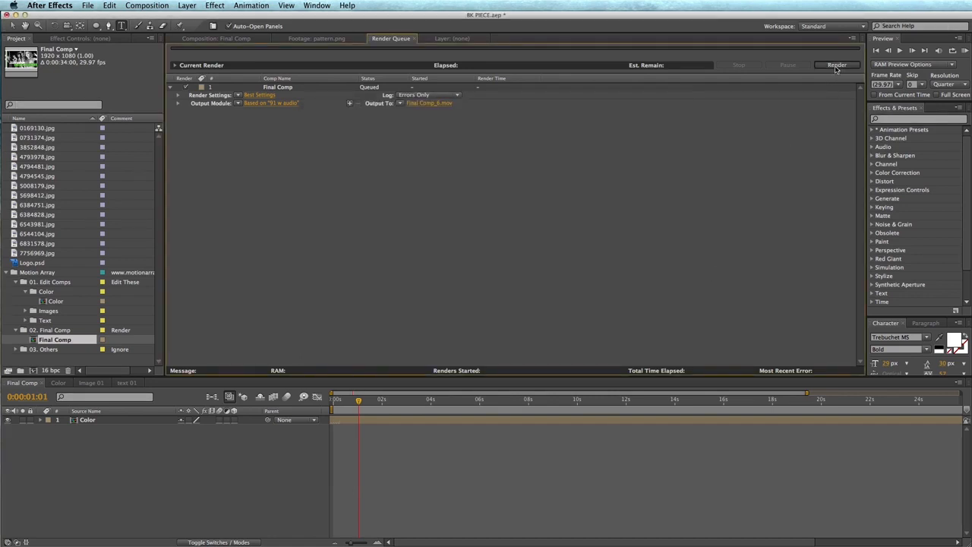